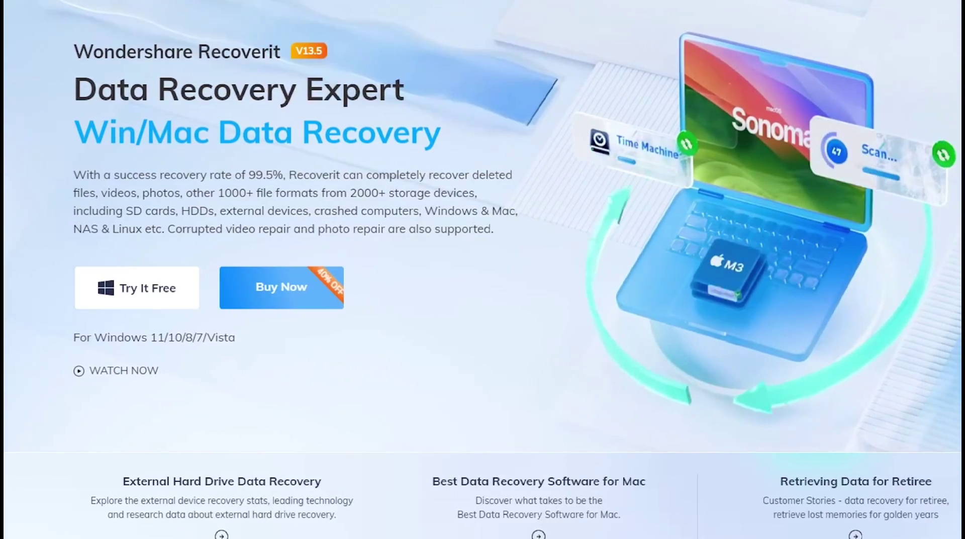
Scroll the Recoverit product page past the capability stats down to the recovery scenario feature cards.
scroll(864, 175, down, 6)
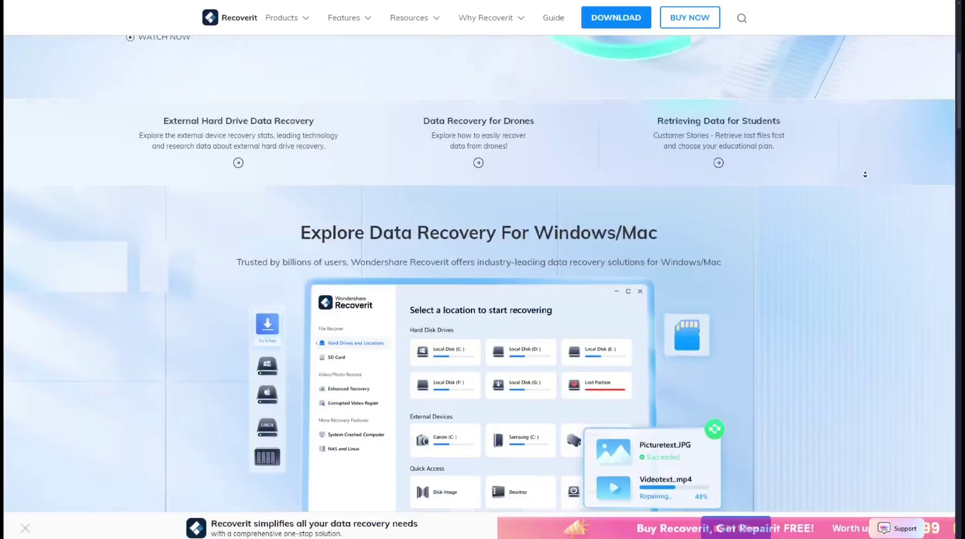
scroll(865, 174, down, 6)
scroll(865, 175, down, 6)
scroll(865, 175, down, 6)
scroll(864, 174, down, 5)
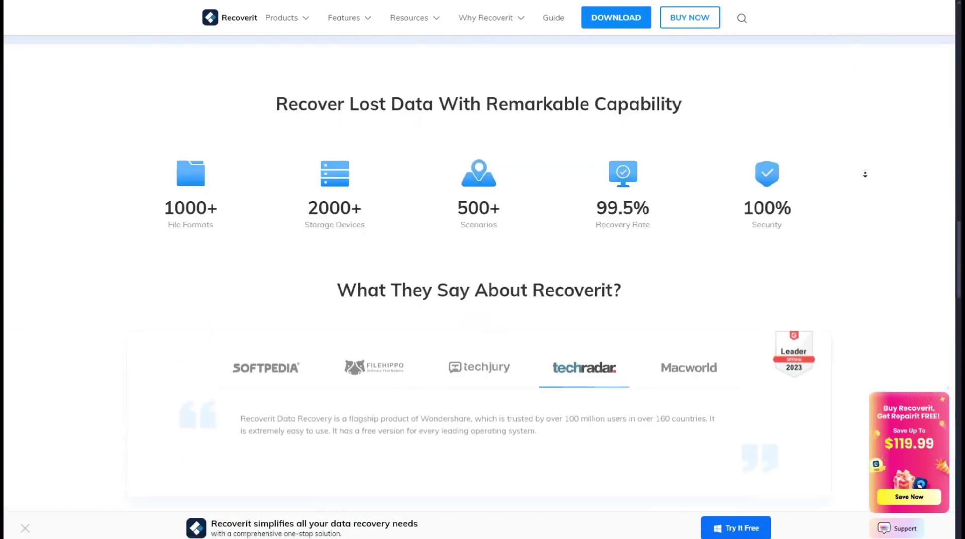
scroll(865, 174, down, 5)
scroll(867, 169, down, 5)
scroll(869, 161, down, 4)
scroll(869, 161, down, 4)
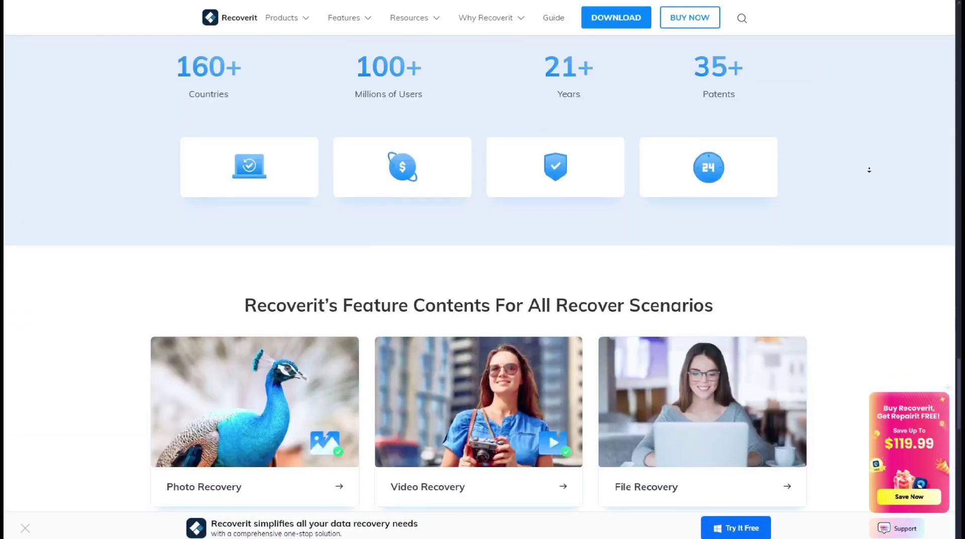
scroll(867, 168, down, 5)
scroll(868, 168, down, 5)
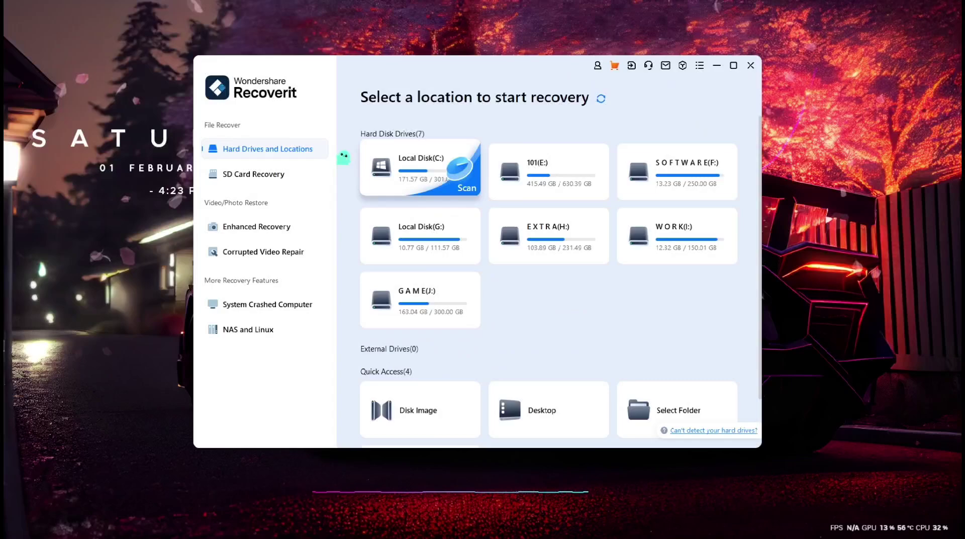
scroll(433, 275, down, 1)
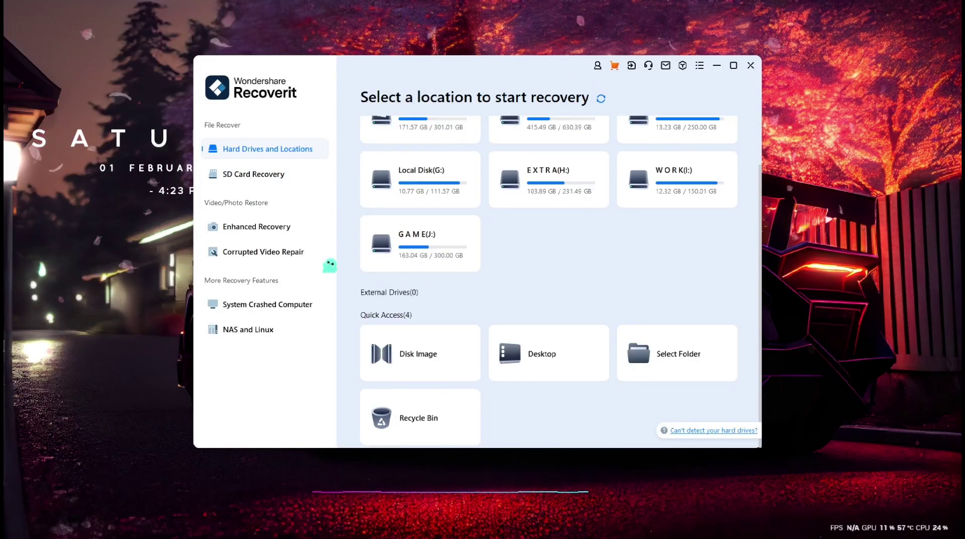
click(265, 176)
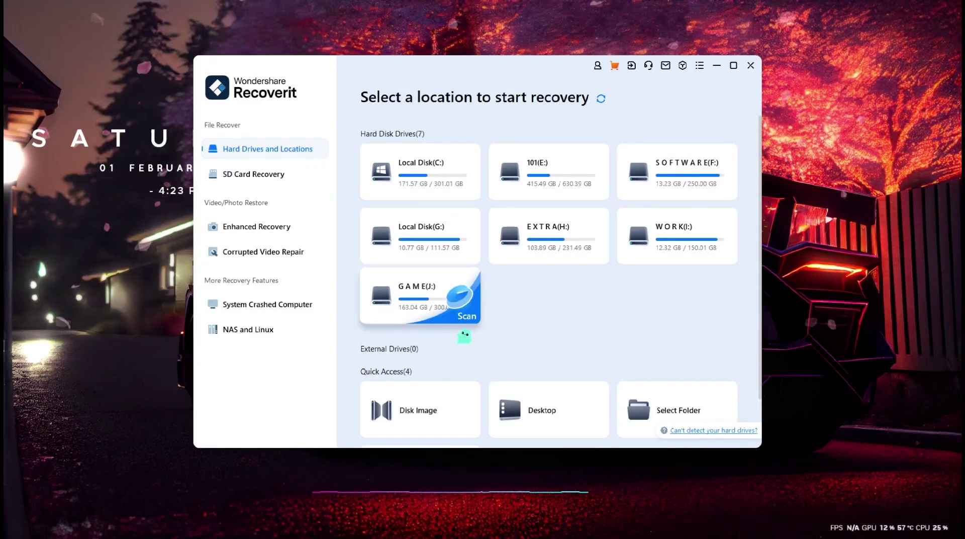
scroll(464, 335, down, 1)
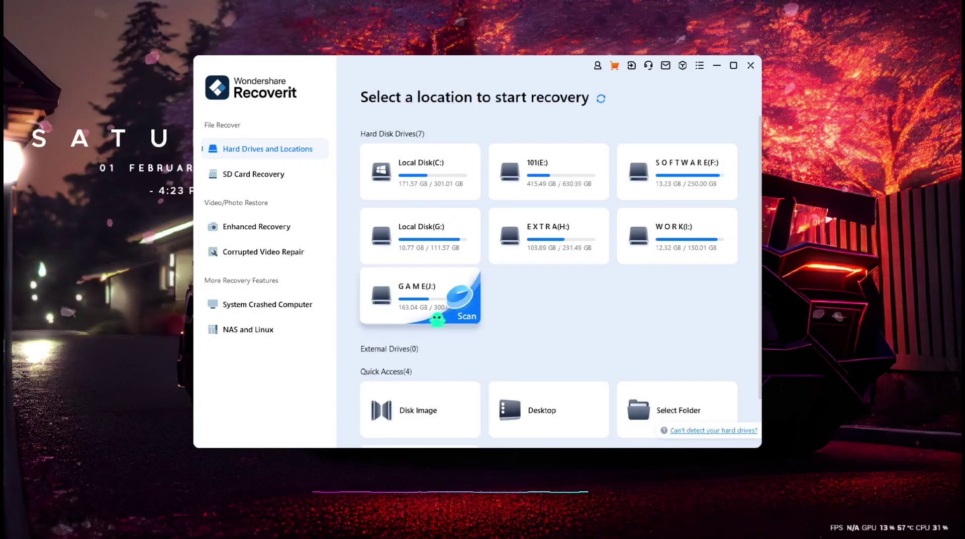
scroll(463, 335, down, 1)
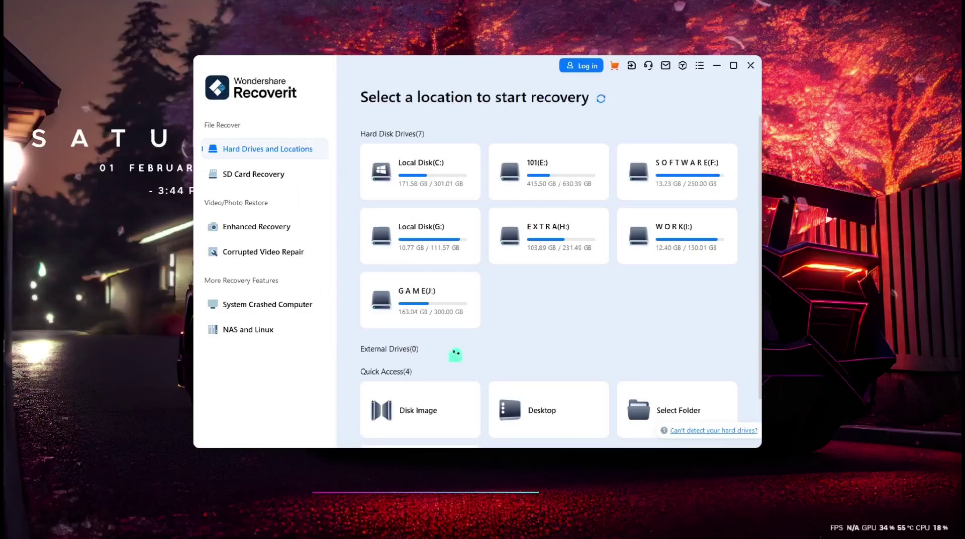
Choose the WORK (I:) drive as the folder location and start scanning it.
click(676, 393)
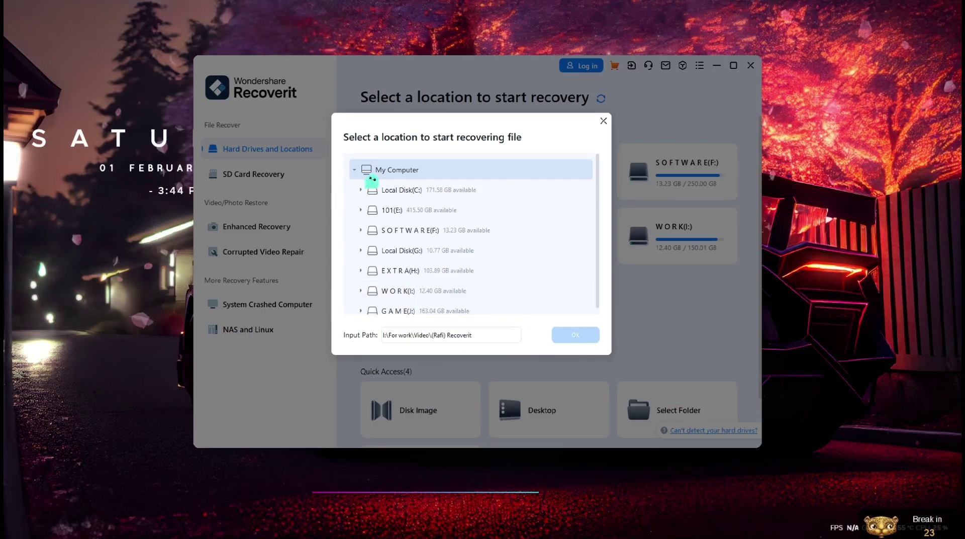
click(424, 288)
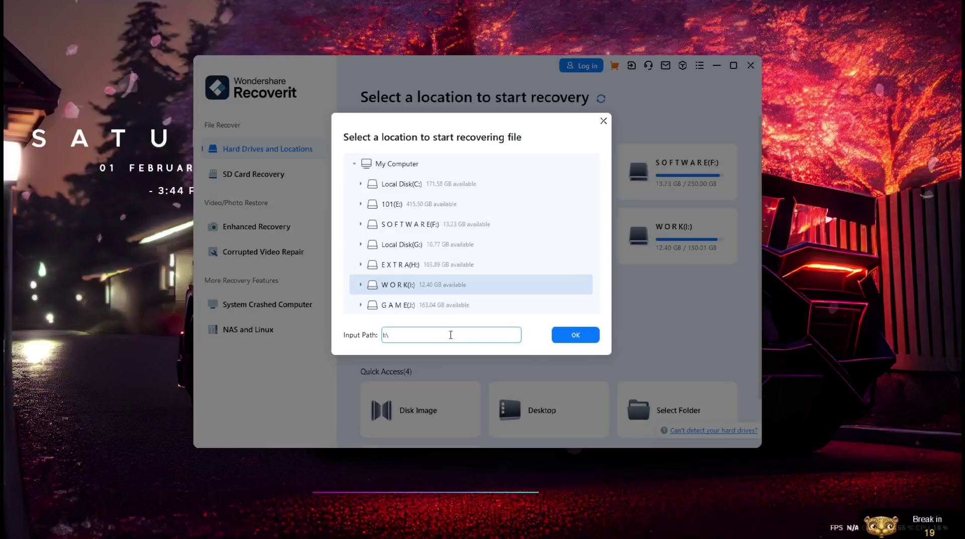
click(575, 334)
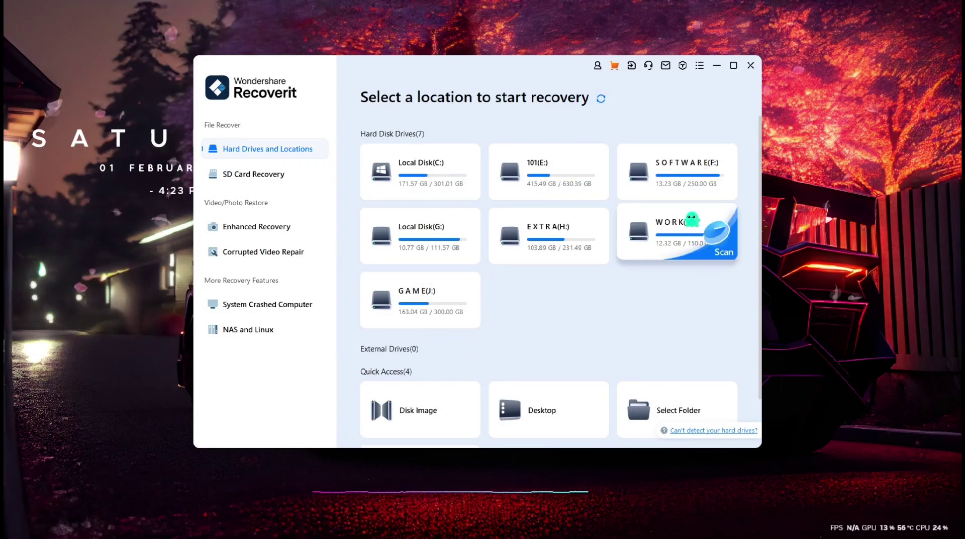
Open the Select Folder location chooser from the Quick Access tiles.
click(676, 395)
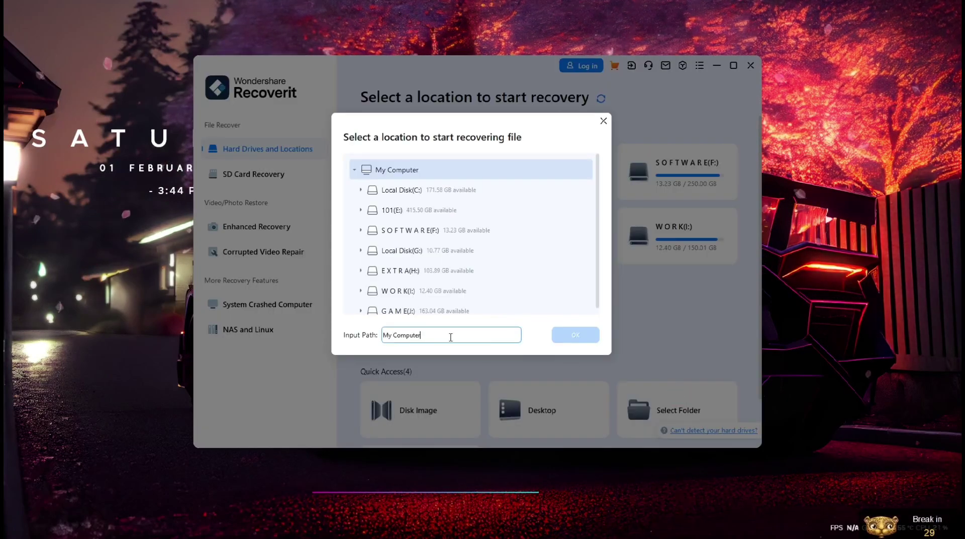